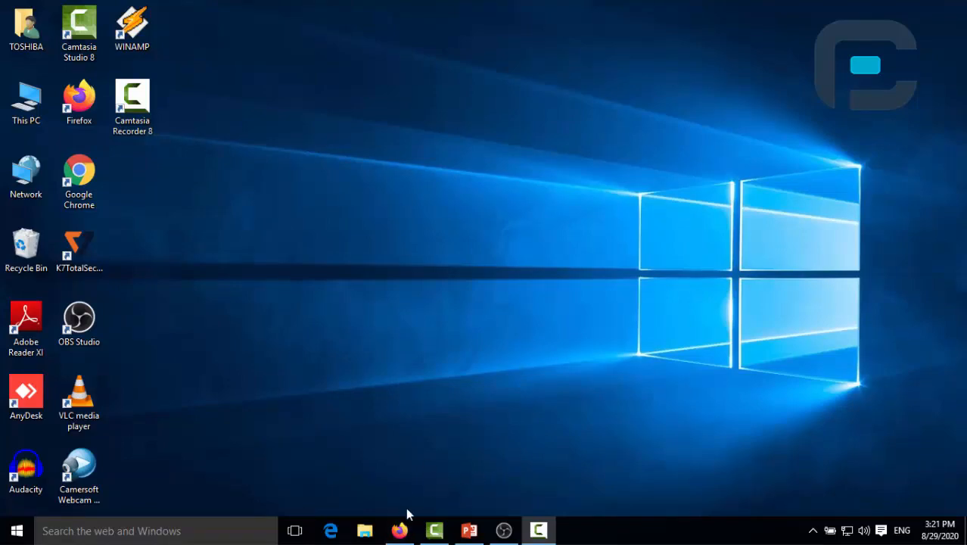
# - Switch to Firefox and close the Server Not Found page, leaving the OBS download page open
pyautogui.click(398, 531)
pyautogui.click(315, 34)
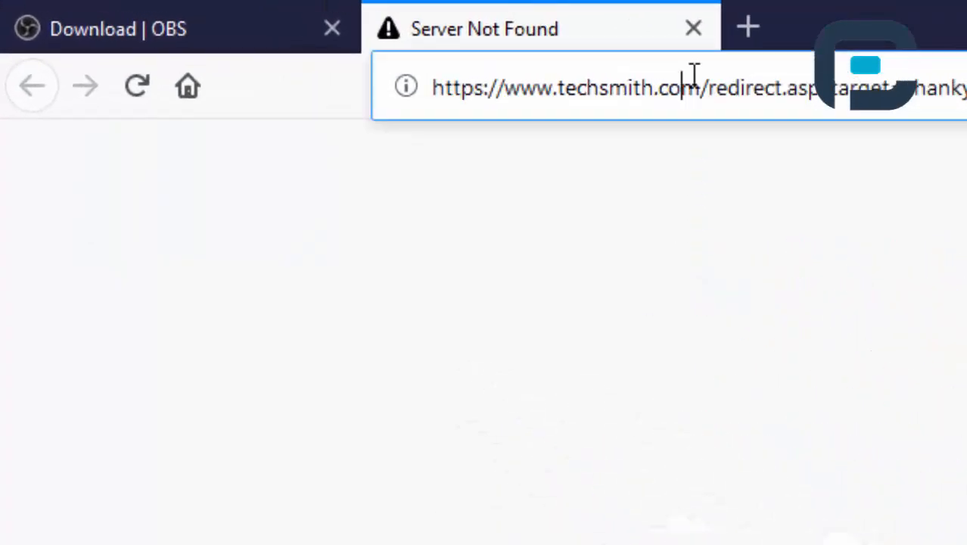
pyautogui.click(694, 73)
pyautogui.click(695, 28)
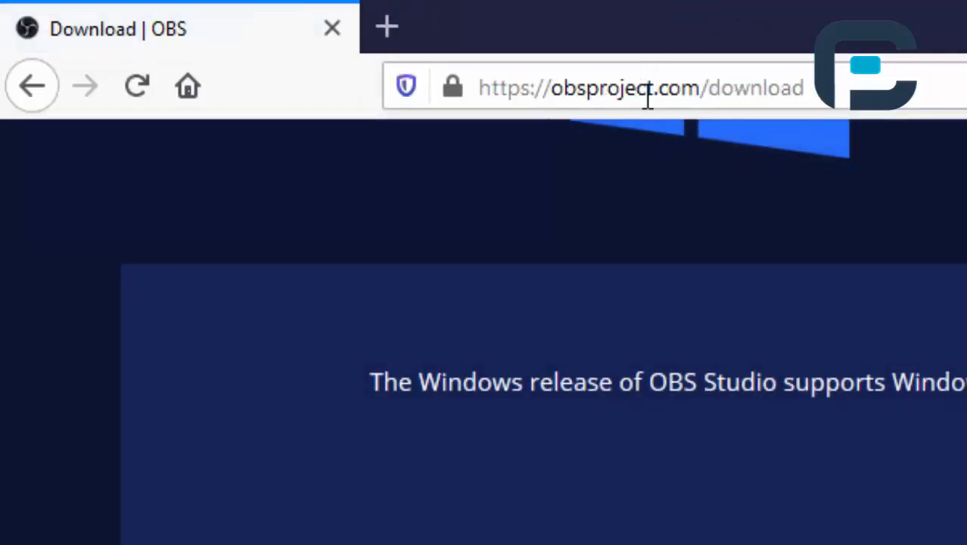
# - Go to the obsproject.com home page and save the Windows installer of OBS Studio
pyautogui.moveTo(709, 83); pyautogui.dragTo(836, 91)
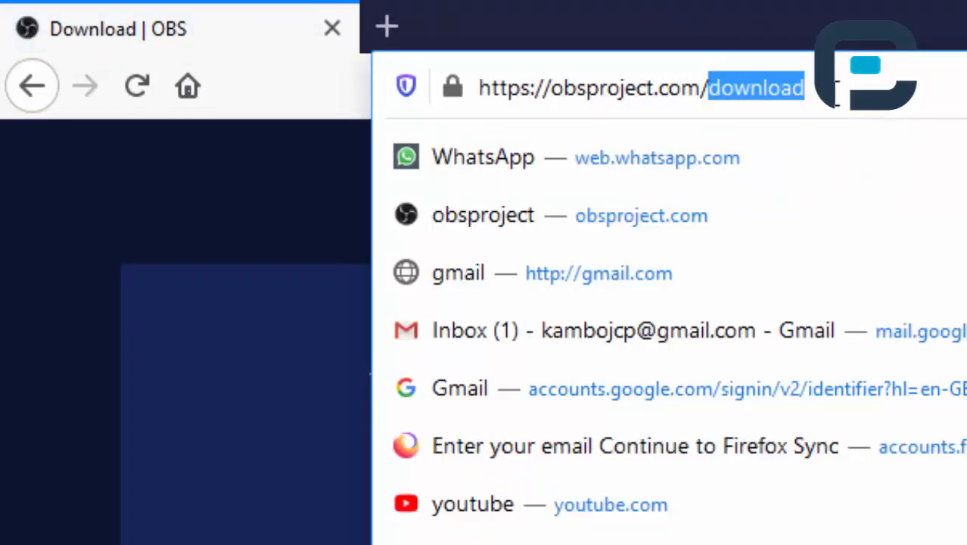
pyautogui.press('BackSpace')
pyautogui.press('Return')
pyautogui.scroll(-2, 534, 463)
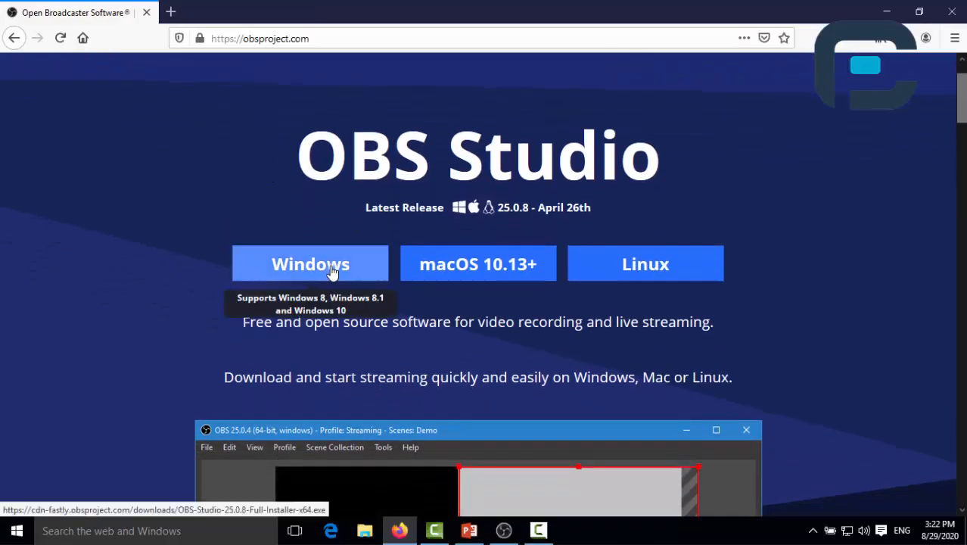
pyautogui.click(285, 268)
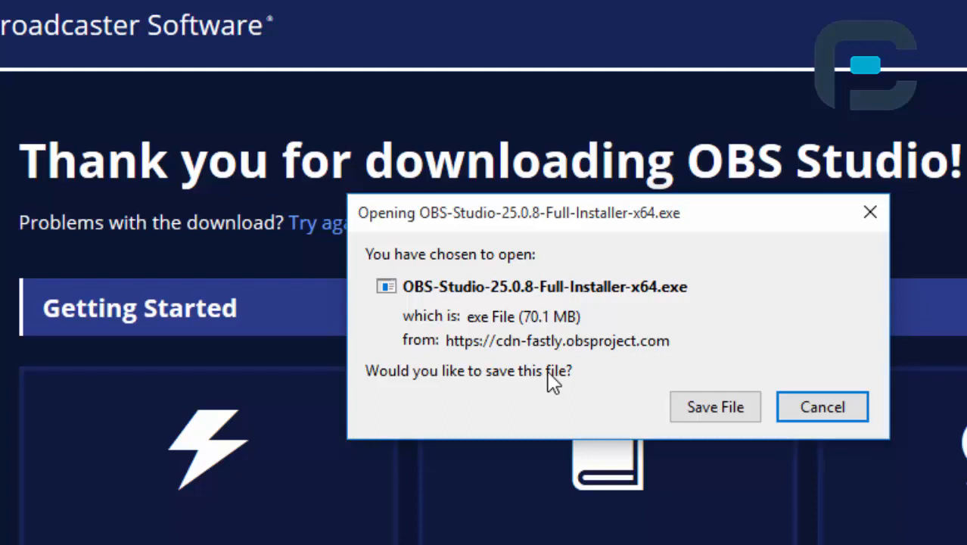
pyautogui.click(712, 407)
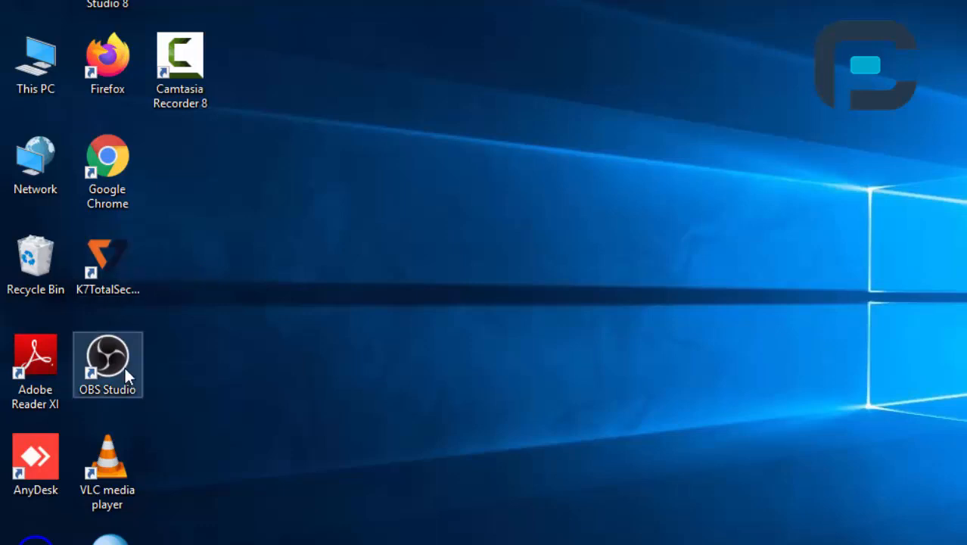
# - Move the OBS Studio shortcut to an empty area of the desktop and launch OBS Studio
pyautogui.moveTo(118, 360); pyautogui.dragTo(371, 129)
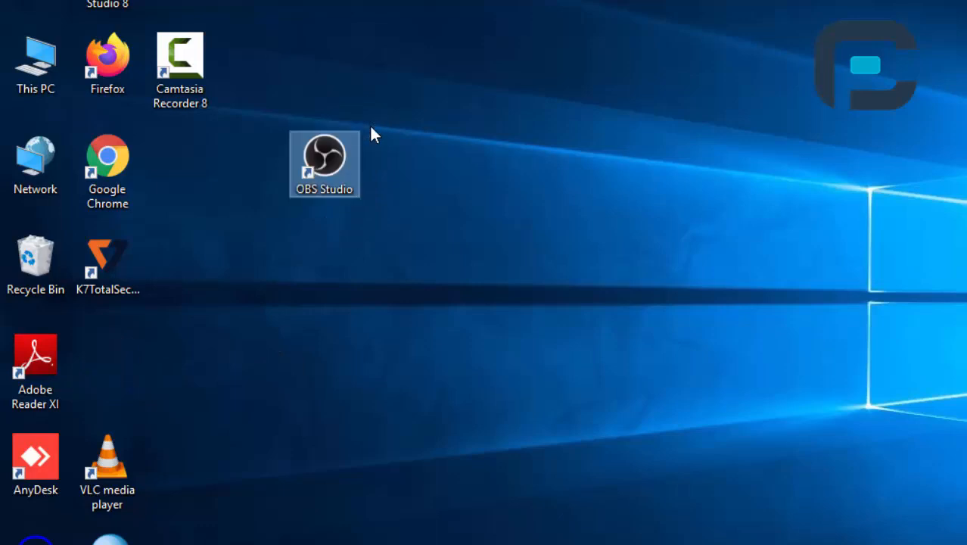
pyautogui.moveTo(410, 97); pyautogui.dragTo(261, 223)
pyautogui.click(358, 247)
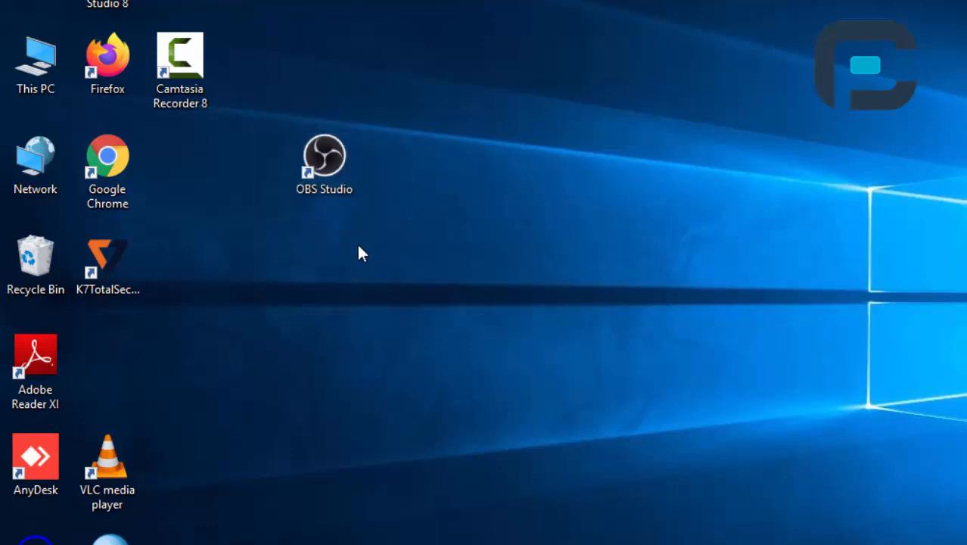
pyautogui.click(333, 165)
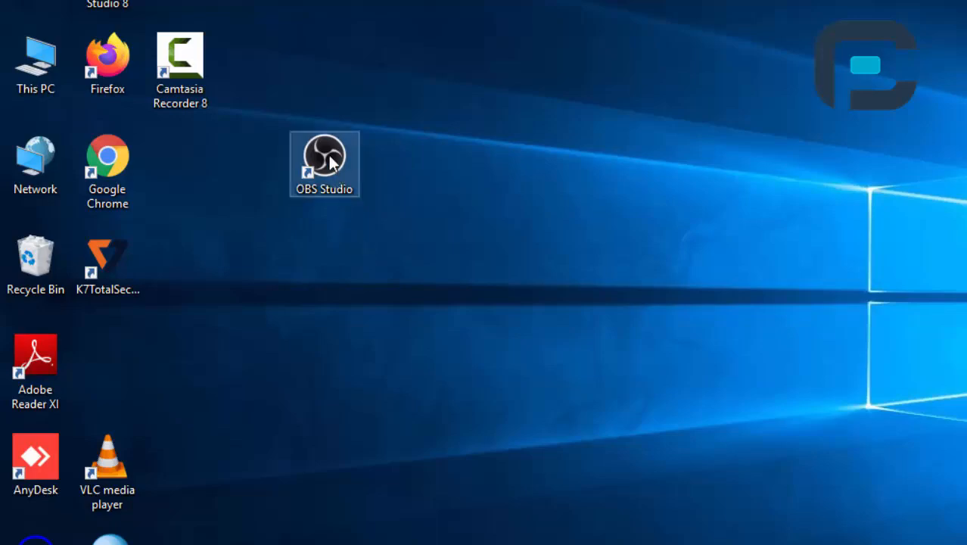
pyautogui.click(569, 484)
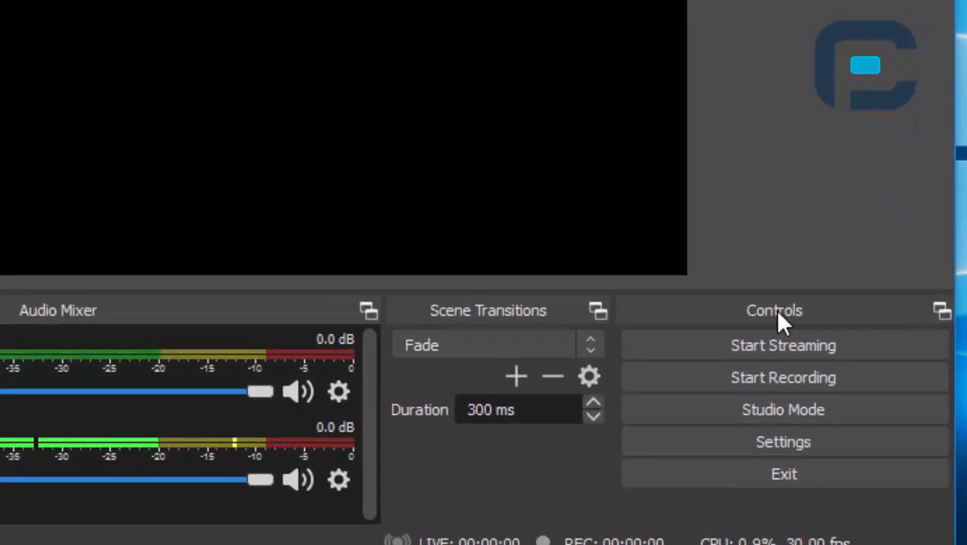
# - In the hotkey settings, assign Alt + 1 to Start Recording and Alt + 0 to Stop Recording
pyautogui.click(796, 441)
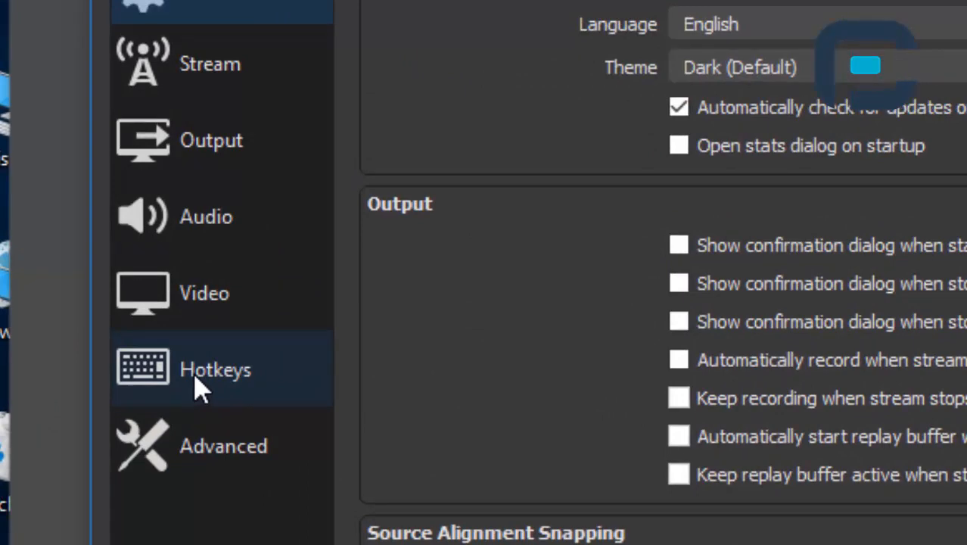
pyautogui.click(196, 379)
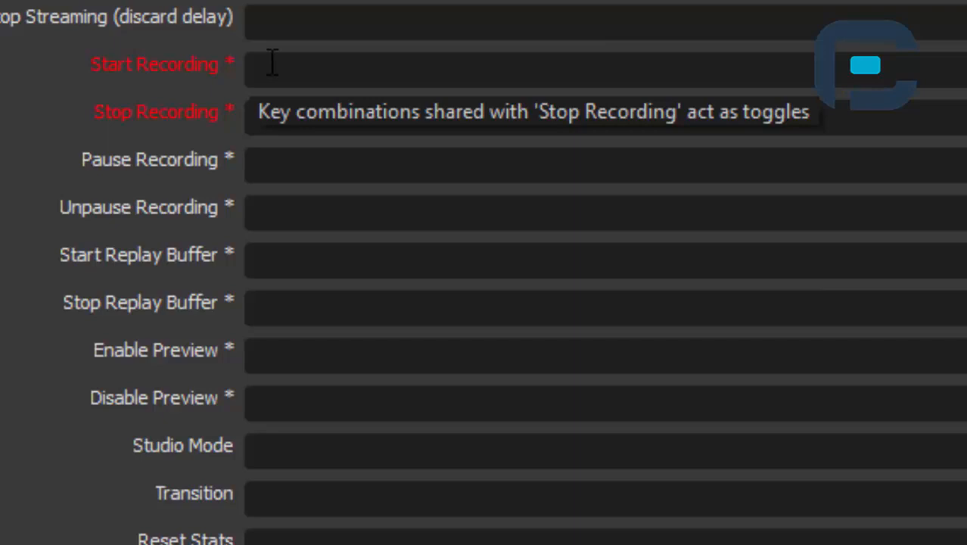
pyautogui.click(272, 64)
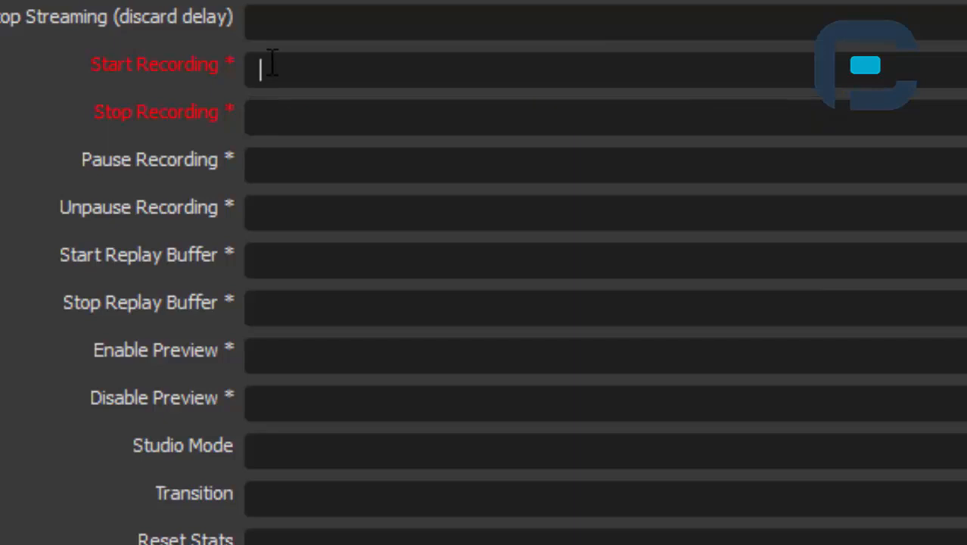
pyautogui.hotkey('alt', '1')
pyautogui.click(284, 116)
pyautogui.press('alt')
pyautogui.hotkey('alt', '0')
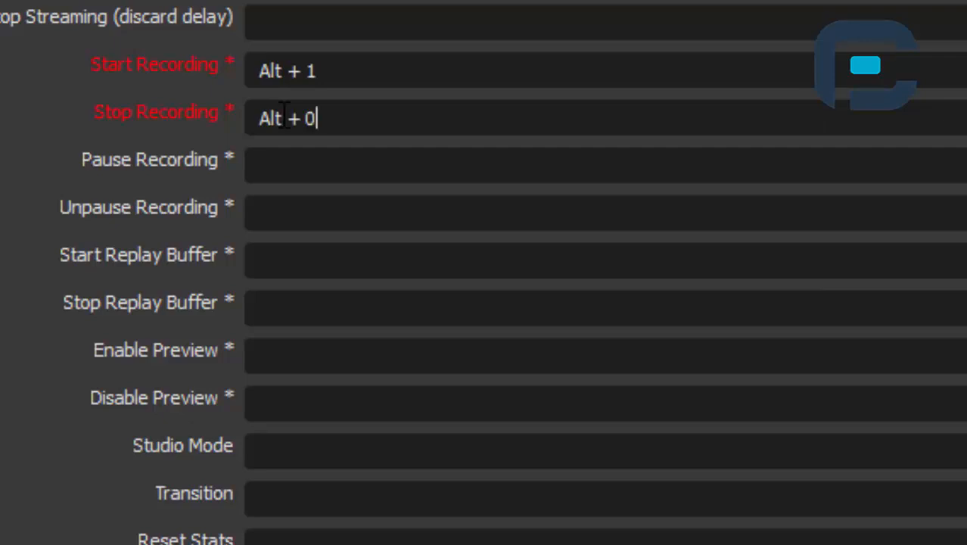
# - Assign Alt + P to Pause Recording and Alt + U to Unpause Recording, and save the settings
pyautogui.click(271, 163)
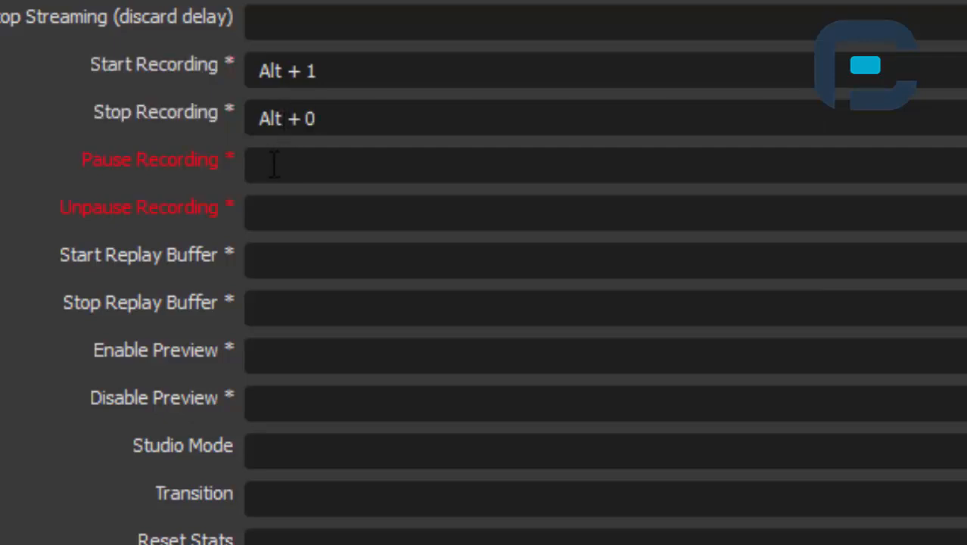
pyautogui.hotkey('alt', 'p')
pyautogui.click(271, 210)
pyautogui.hotkey('alt', 'u')
pyautogui.click(787, 544)
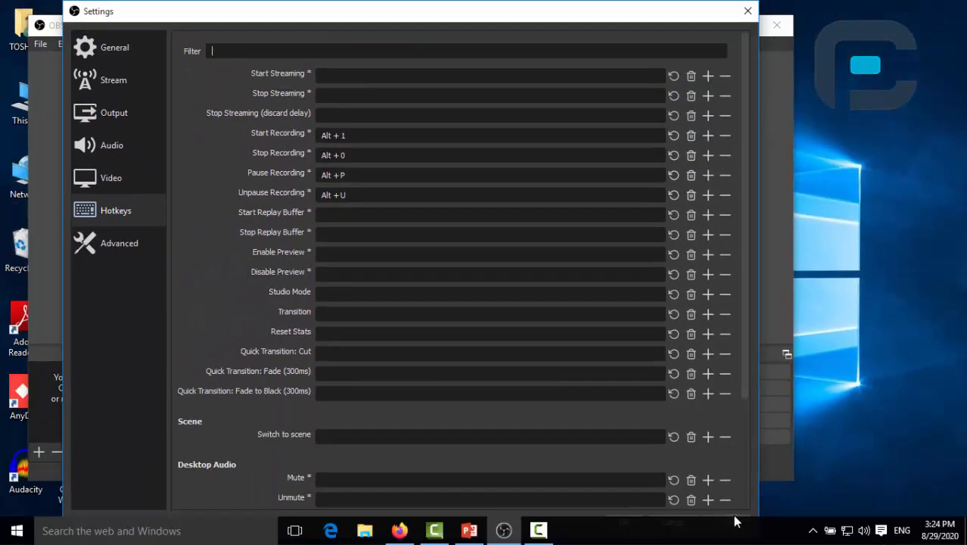
pyautogui.click(634, 520)
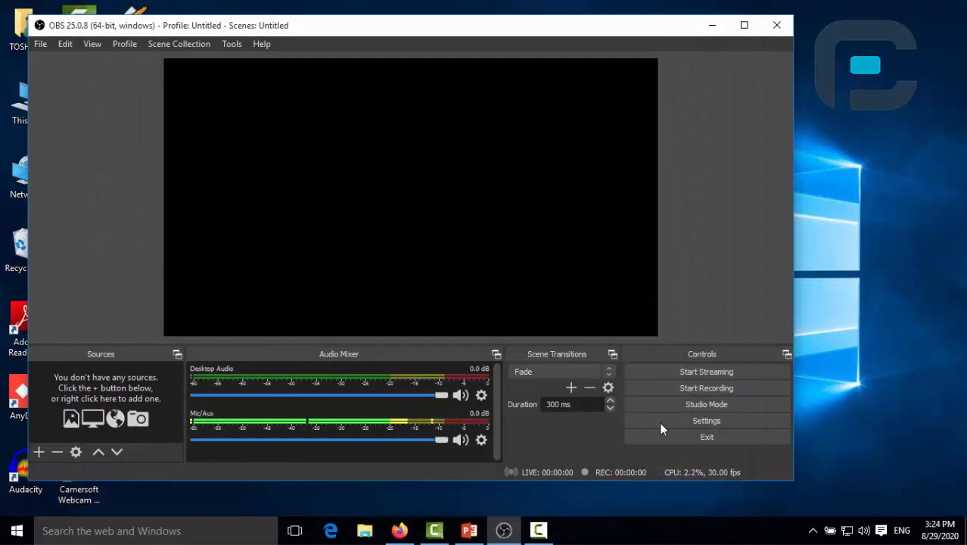
# - Choose mp4 as the recording format in the output settings
pyautogui.click(707, 421)
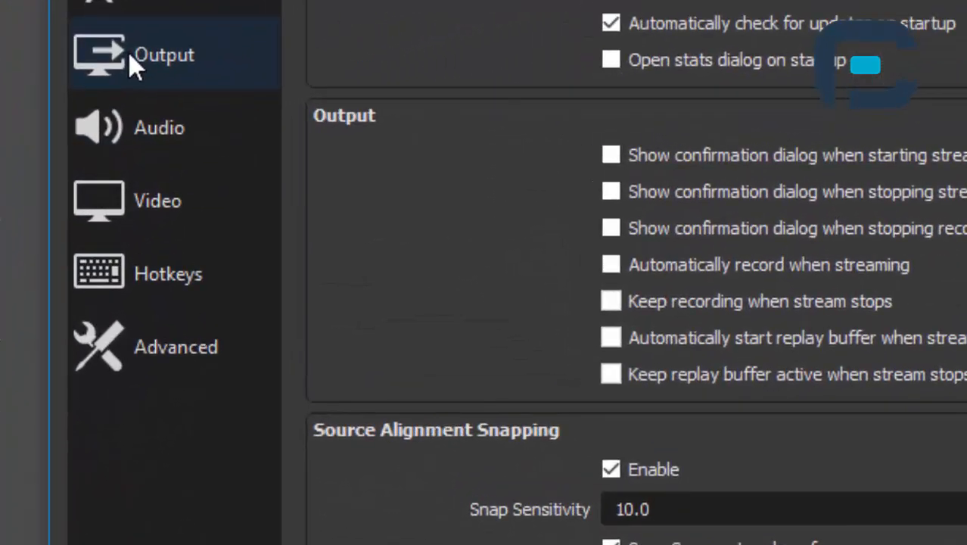
pyautogui.click(135, 66)
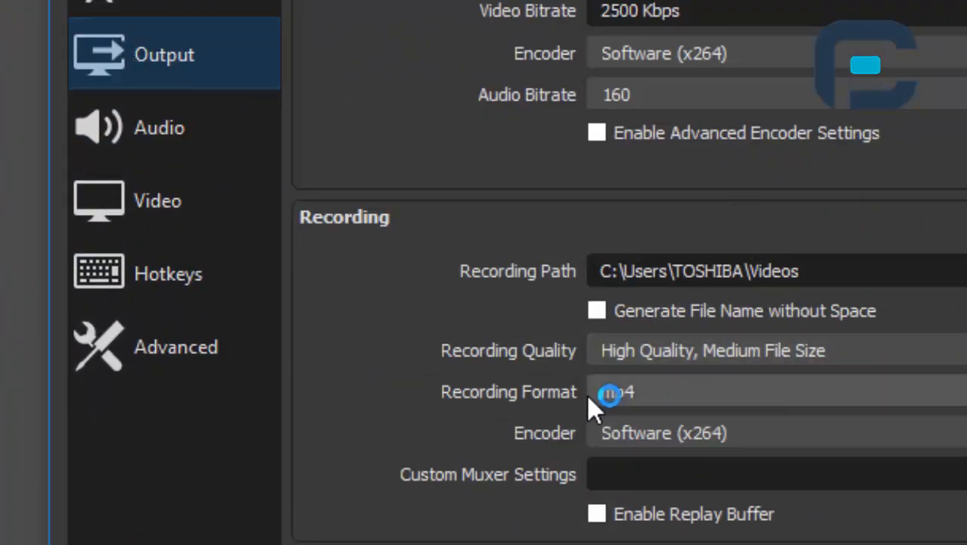
pyautogui.click(645, 394)
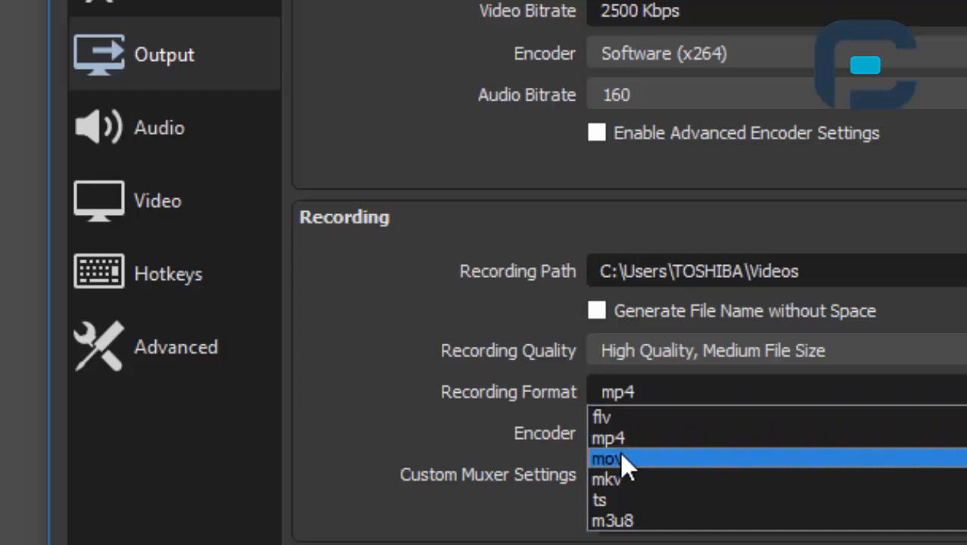
pyautogui.click(613, 438)
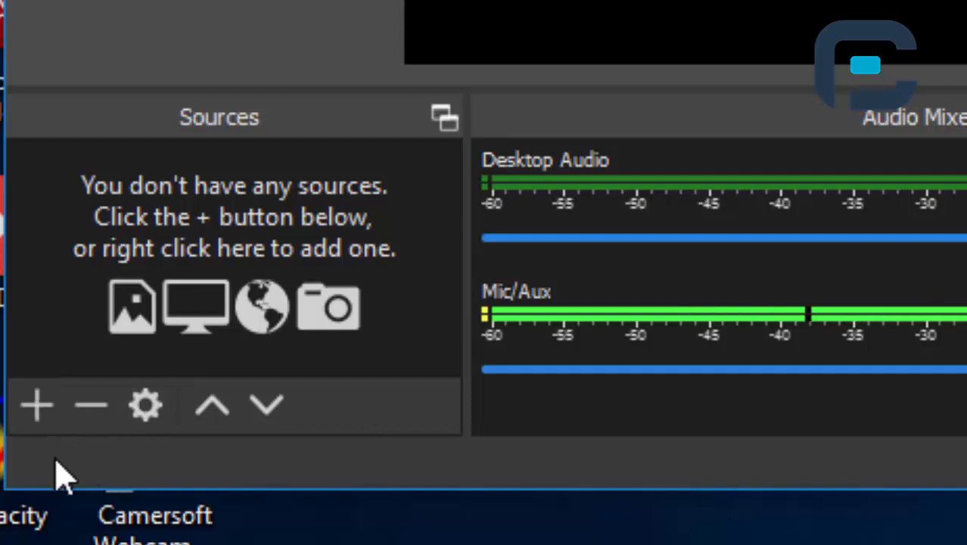
# - Add a new Display Capture source for Display 1 with the cursor captured
pyautogui.click(34, 416)
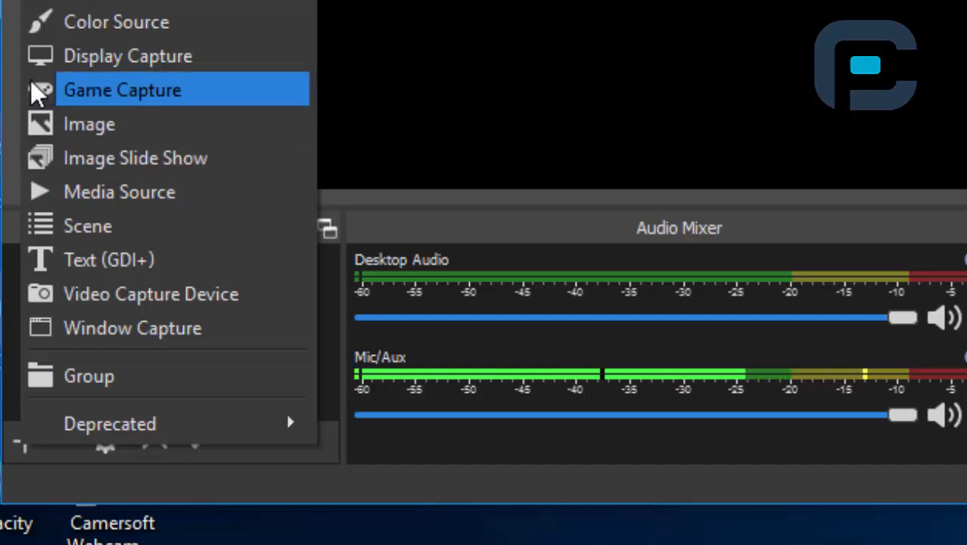
pyautogui.click(82, 58)
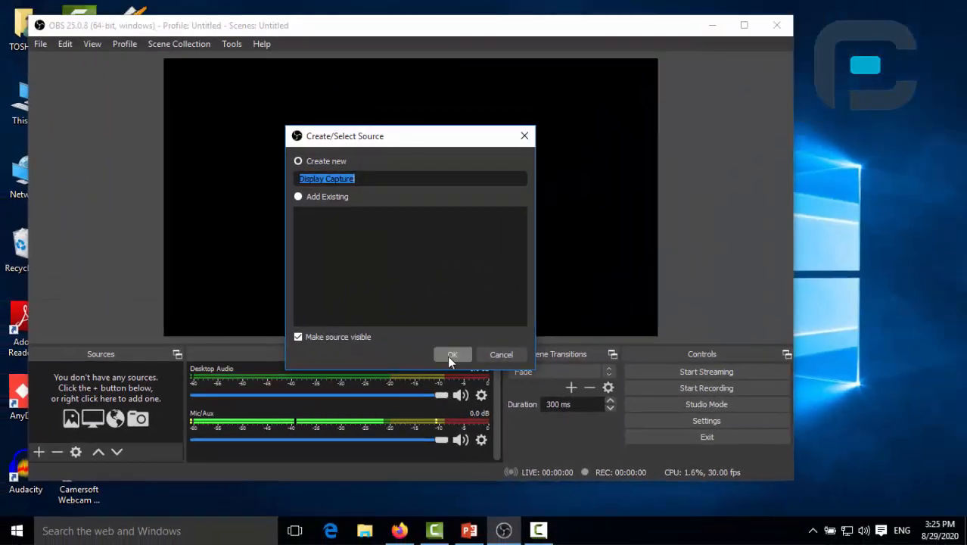
pyautogui.click(450, 355)
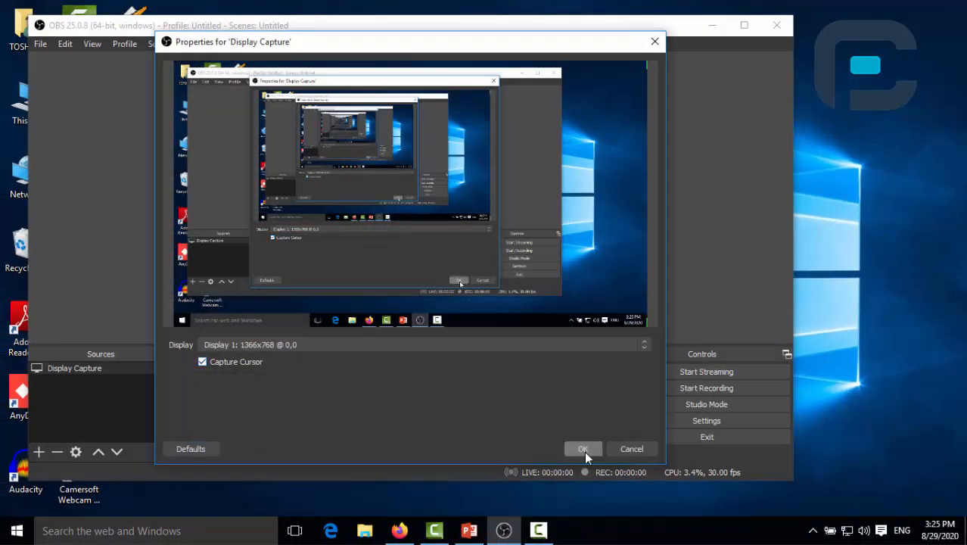
pyautogui.click(583, 449)
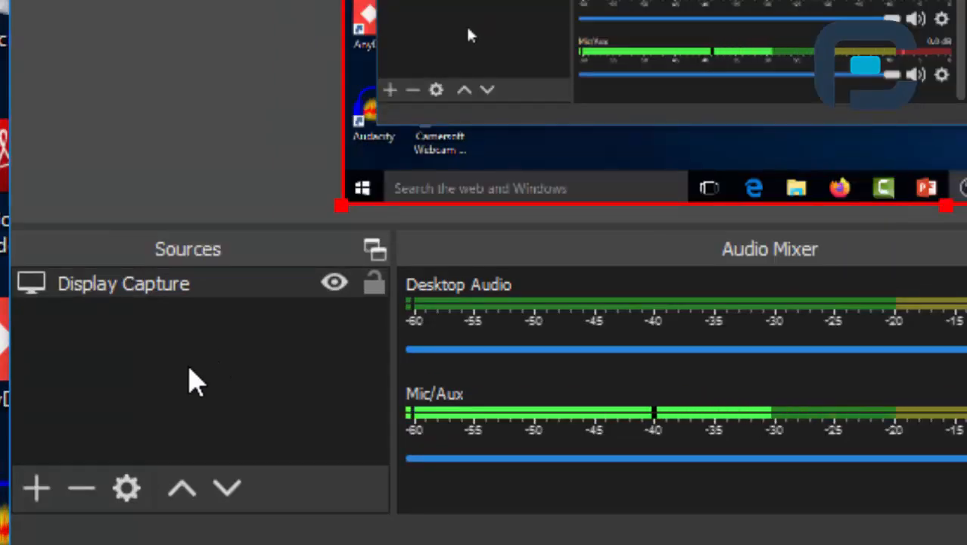
# - Add a new Video Capture Device source using the Chicony USB 2.0 Camera, dismissing the webcam security notice
pyautogui.click(38, 492)
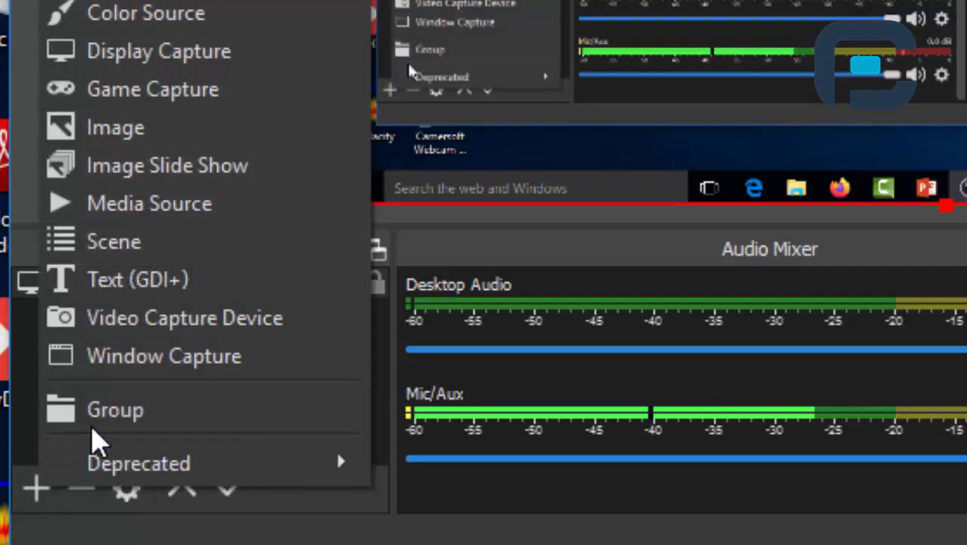
pyautogui.click(193, 333)
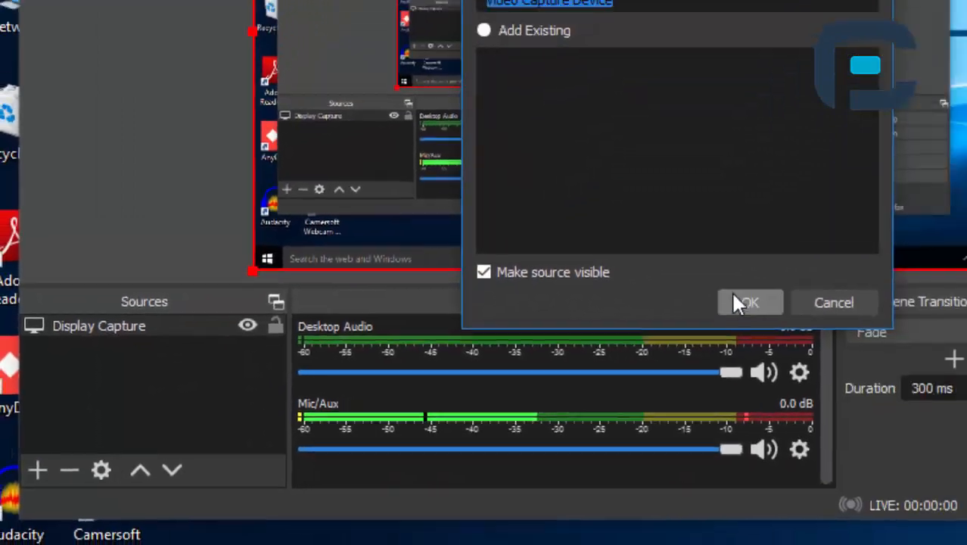
pyautogui.click(734, 302)
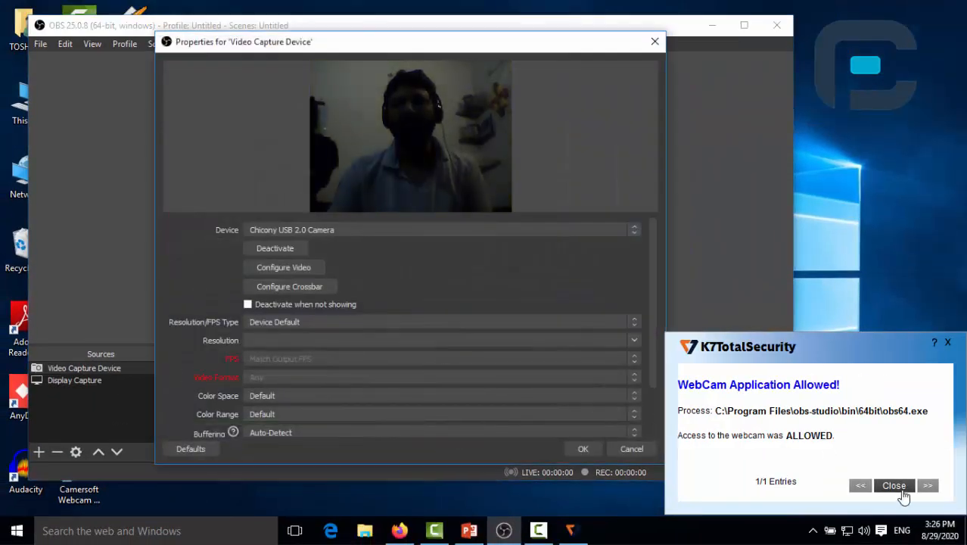
pyautogui.click(896, 486)
pyautogui.click(583, 449)
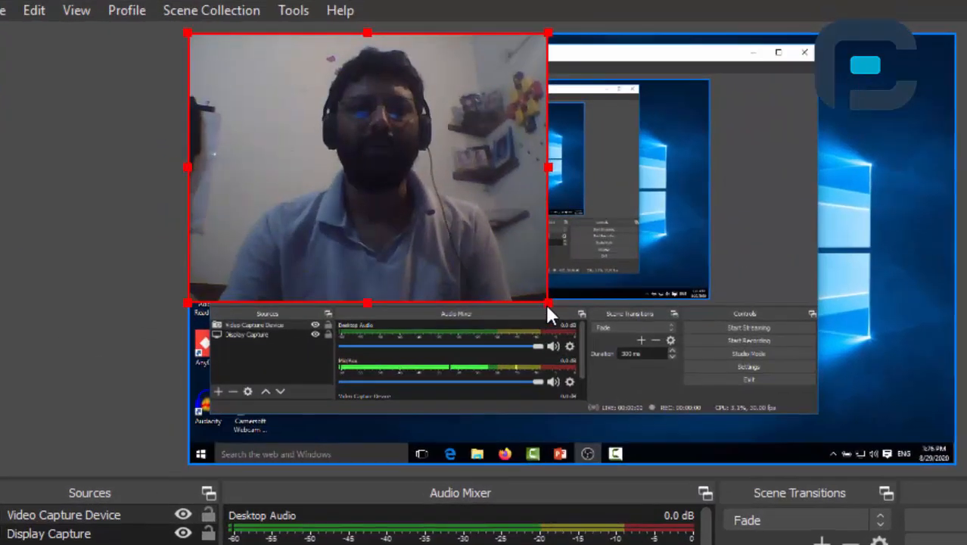
# - Shrink the webcam image to a small thumbnail and place it in the lower-right corner of the captured display
pyautogui.moveTo(548, 301); pyautogui.dragTo(259, 89)
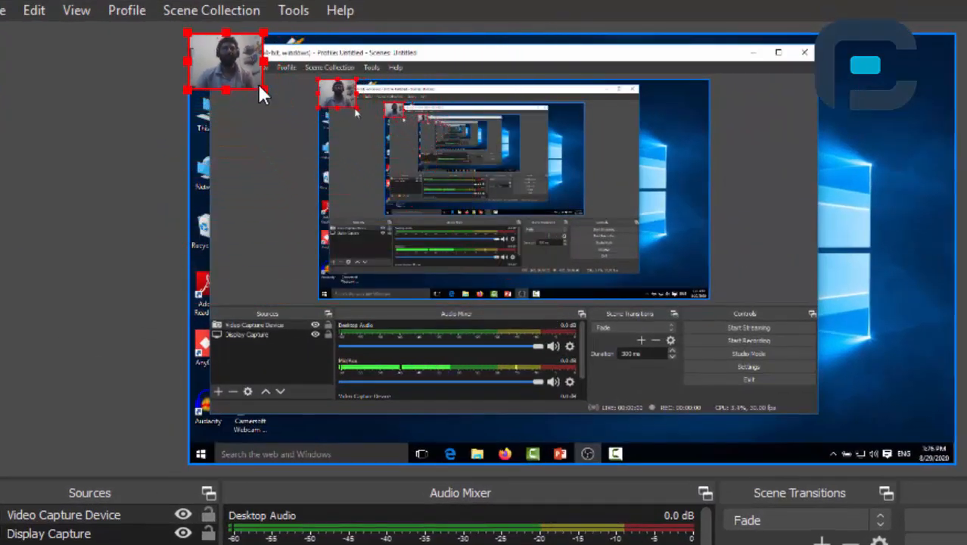
pyautogui.moveTo(221, 53); pyautogui.dragTo(554, 195)
pyautogui.moveTo(689, 252); pyautogui.dragTo(912, 397)
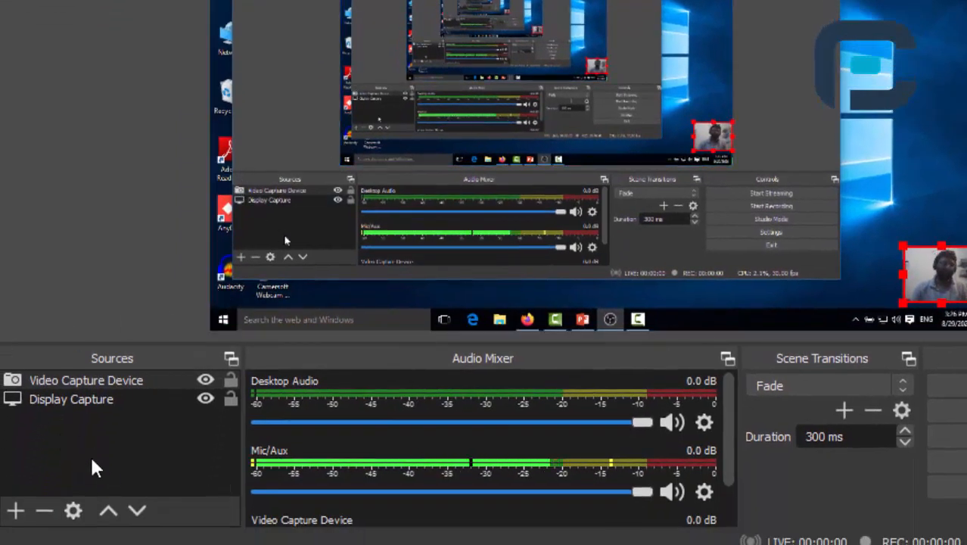
# - Hide the Video Capture Device source so that only the Display Capture is shown
pyautogui.click(76, 397)
pyautogui.click(206, 379)
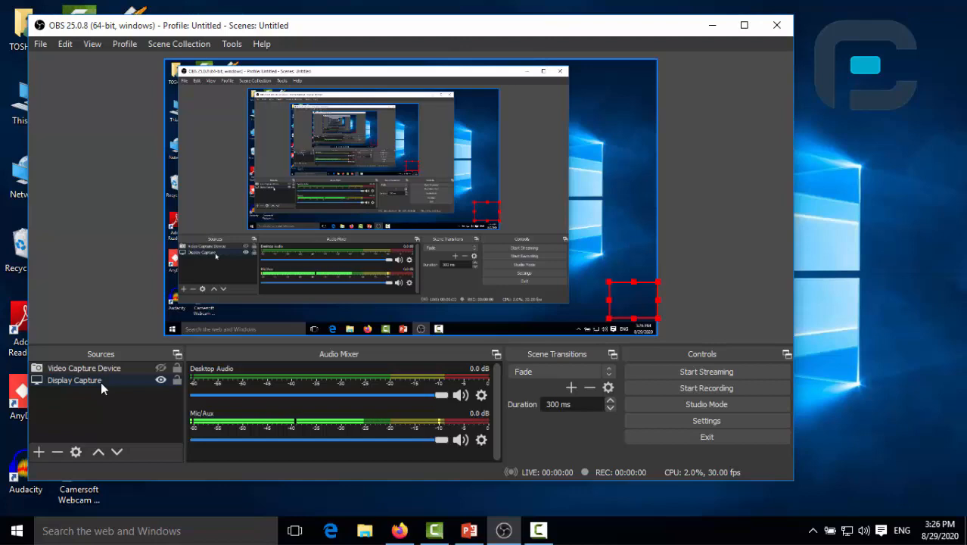
# - Switch to the Tech News presentation in PowerPoint and start its slide show from the first slide
pyautogui.click(467, 530)
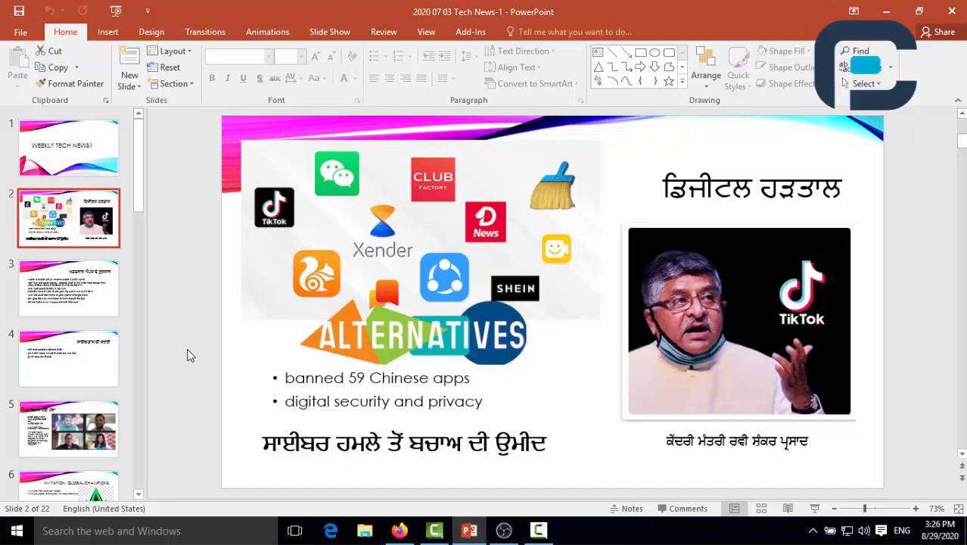
pyautogui.press('F5')
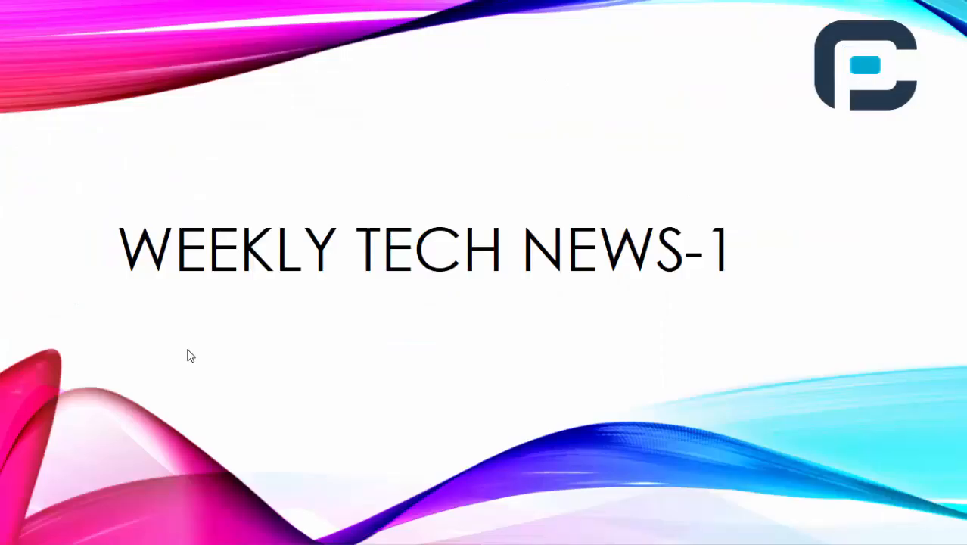